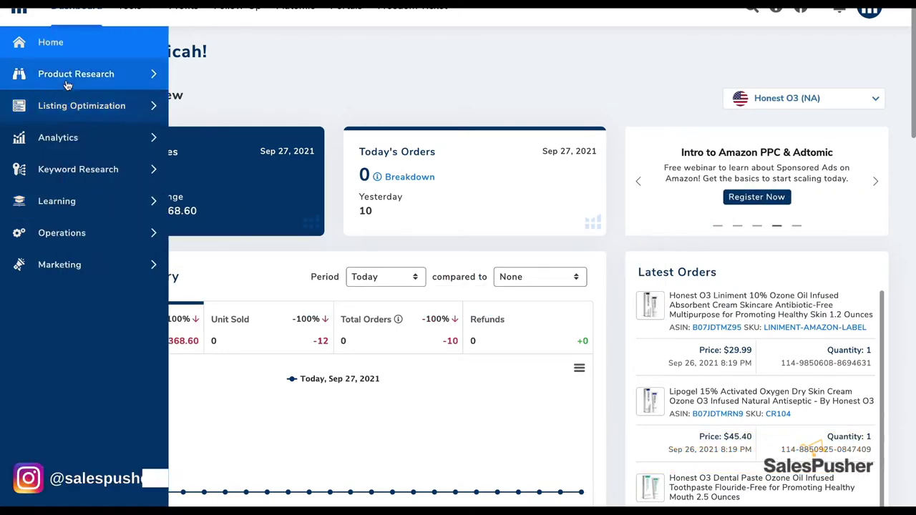
- Expand the Product Research tools in the Helium 10 sidebar
click(76, 75)
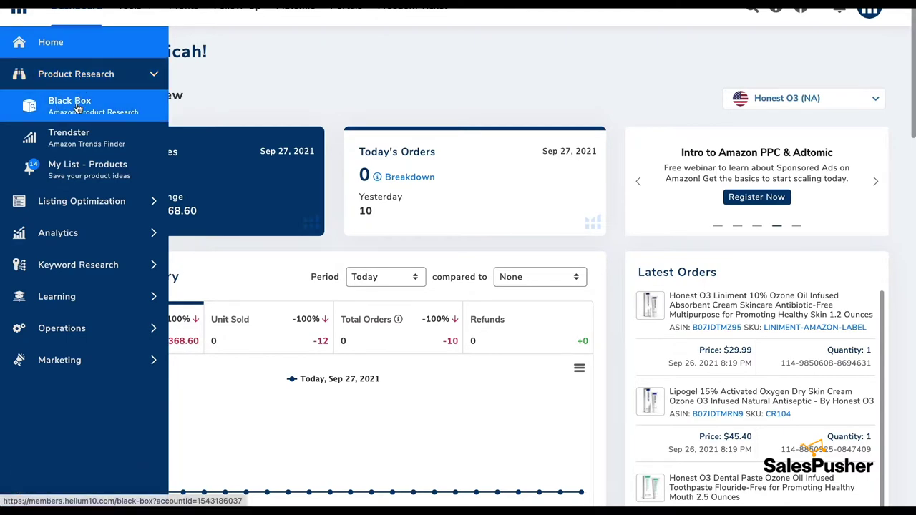
- Choose Black Box from the Product Research tools
click(77, 107)
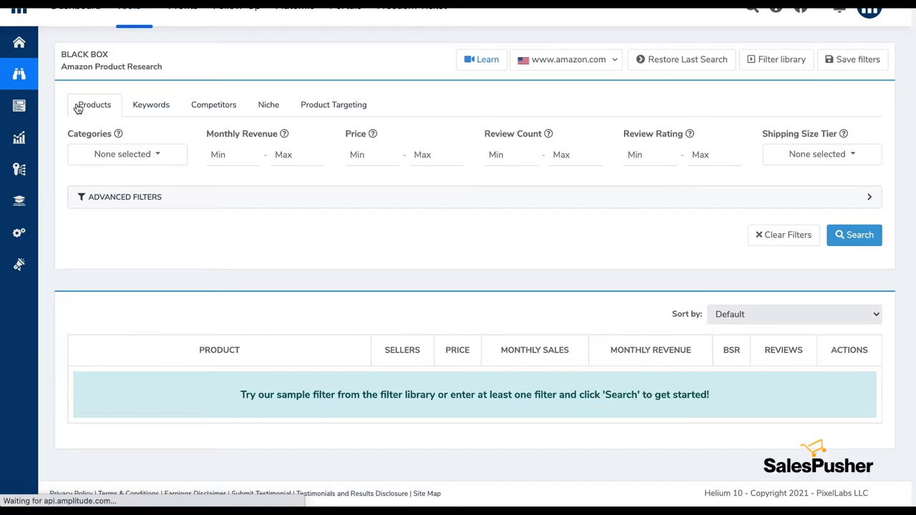
- Switch Black Box to Keywords and set Search Volume Min to 3500
click(154, 106)
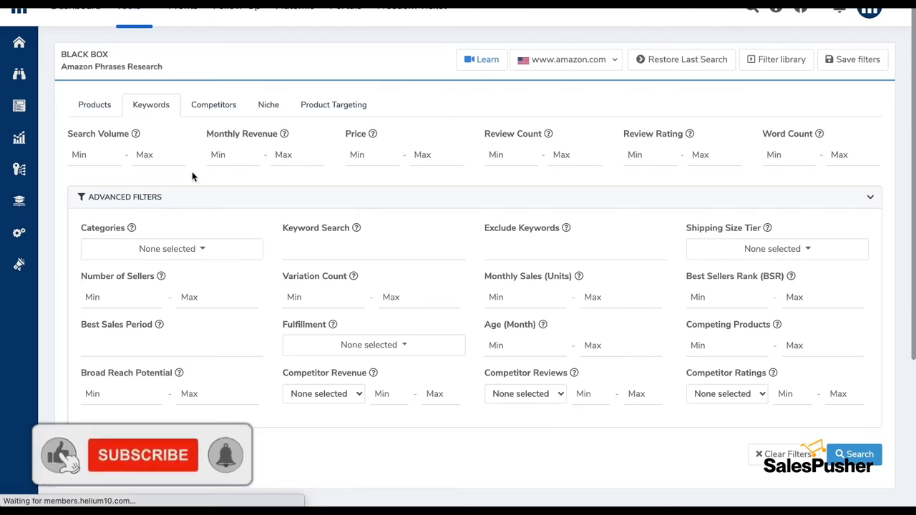
scroll(191, 176, down, 2)
scroll(191, 176, up, 1)
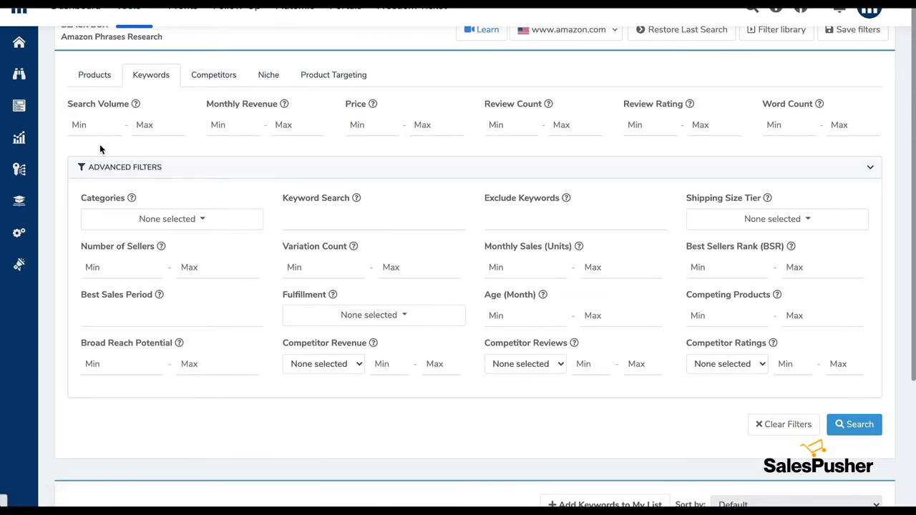
click(88, 128)
text(3500)
key(Tab)
- Set Monthly Revenue Min to 5000 and the price range to 22–50
click(219, 125)
text(5000)
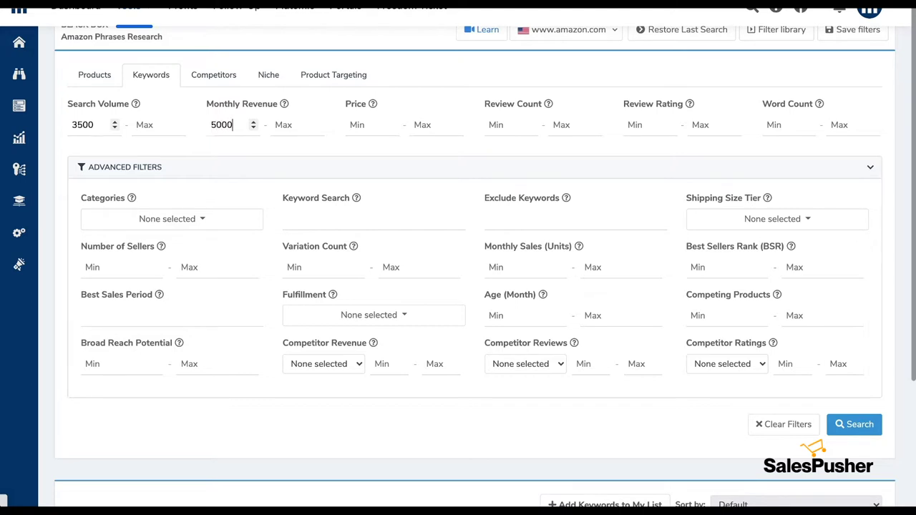
key(Tab)
key(Tab)
text(23)
key(BackSpace)
text(2)
key(Tab)
text(50)
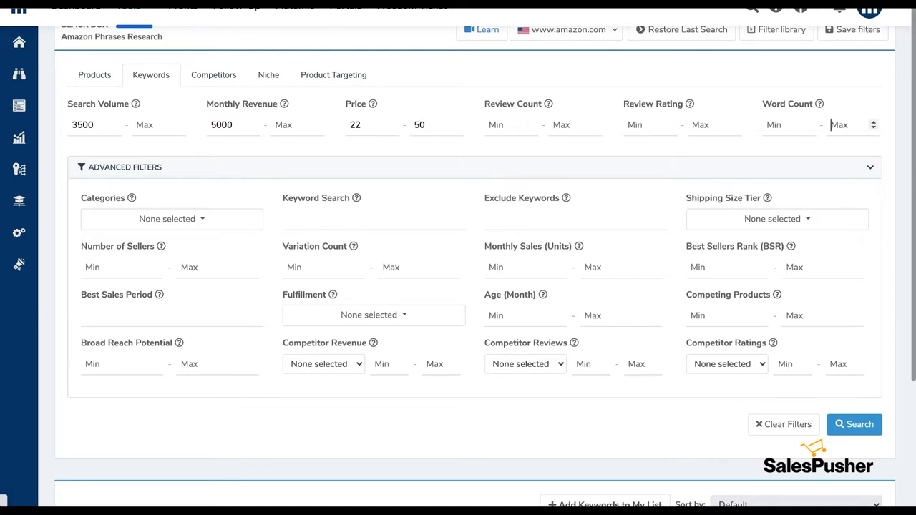
click(176, 218)
- Restrict the keyword category to Home & Kitchen
scroll(173, 296, down, 2)
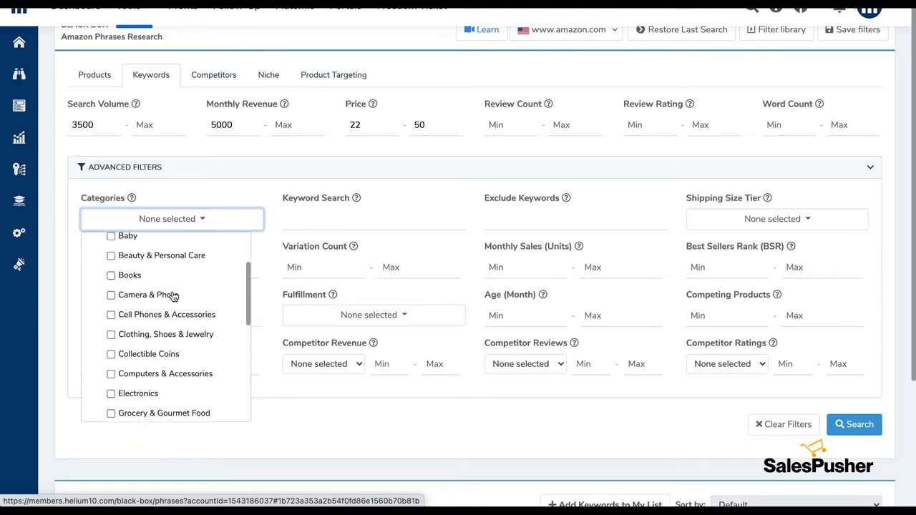
scroll(173, 297, down, 4)
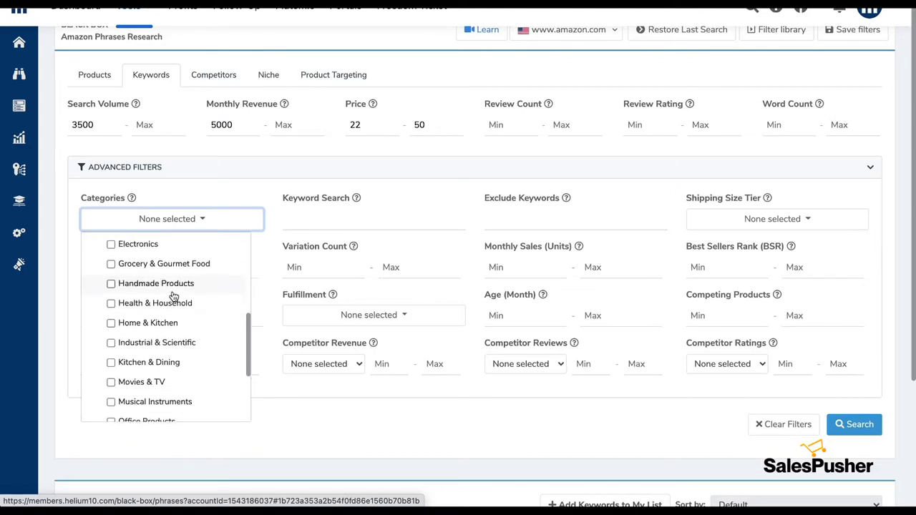
click(153, 319)
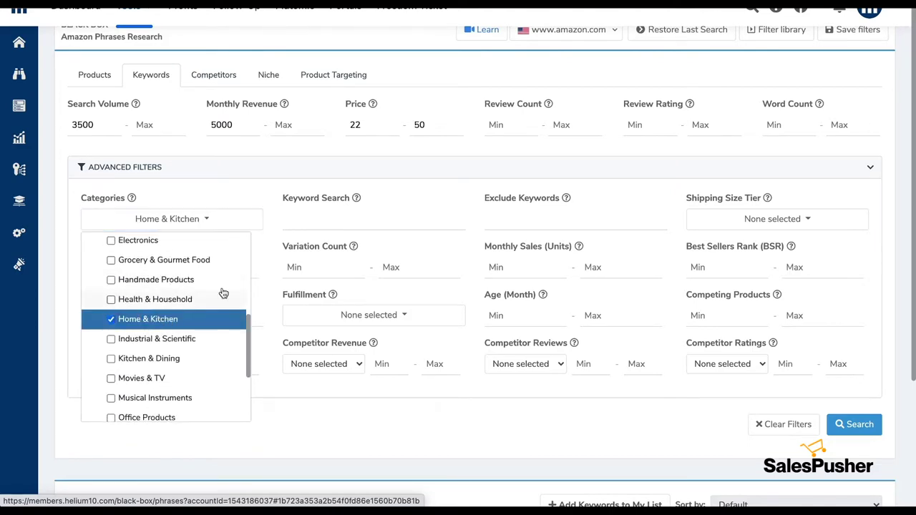
click(286, 210)
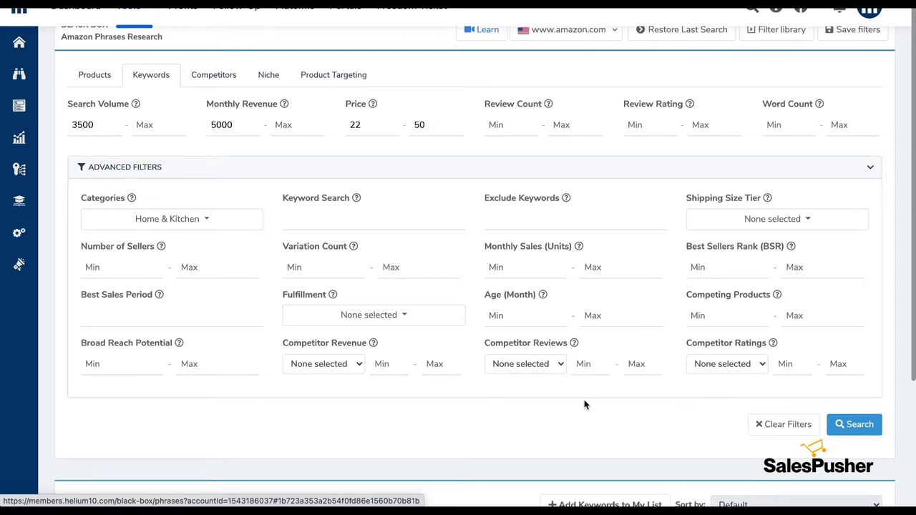
- Leave Competitor Revenue at None, cap Competing Products at 500, and run the search
scroll(623, 405, down, 2)
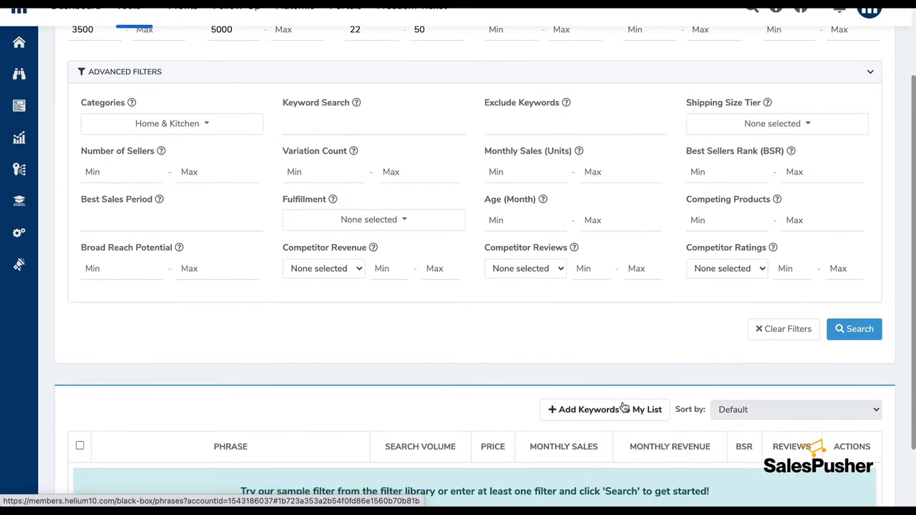
click(358, 268)
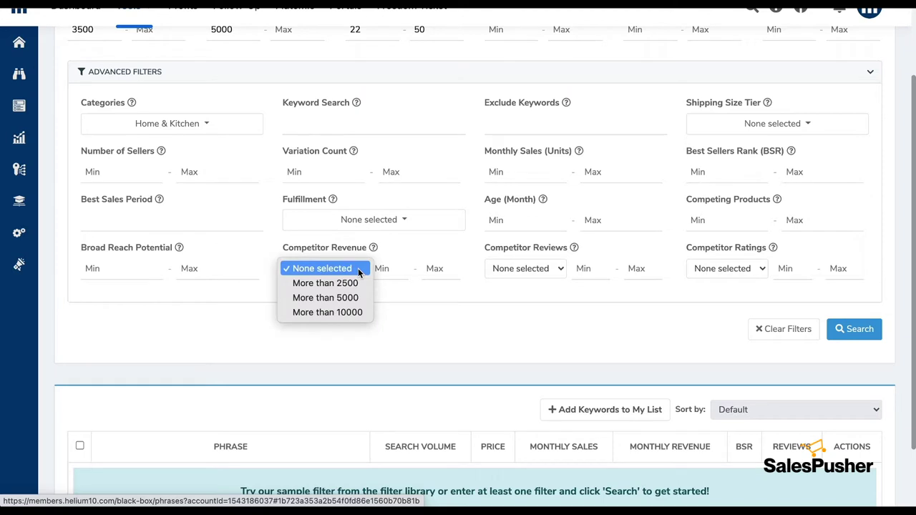
click(459, 354)
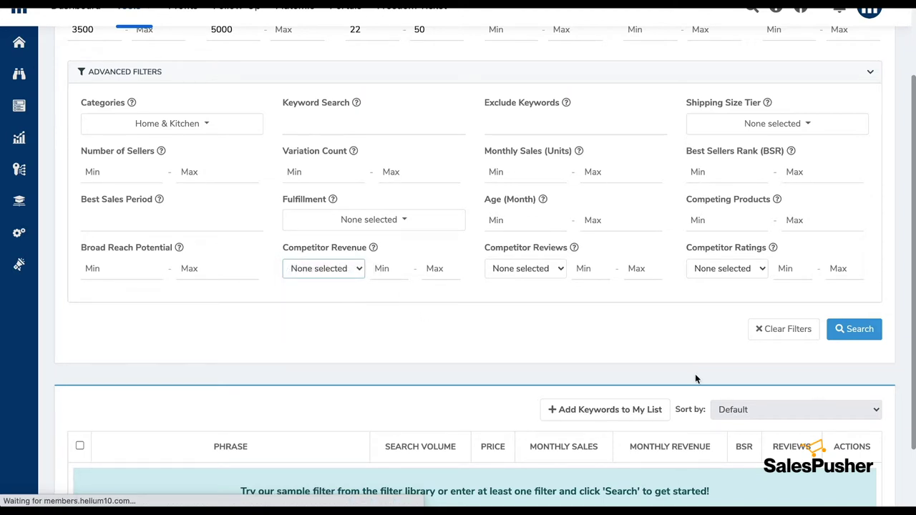
click(794, 219)
text(500)
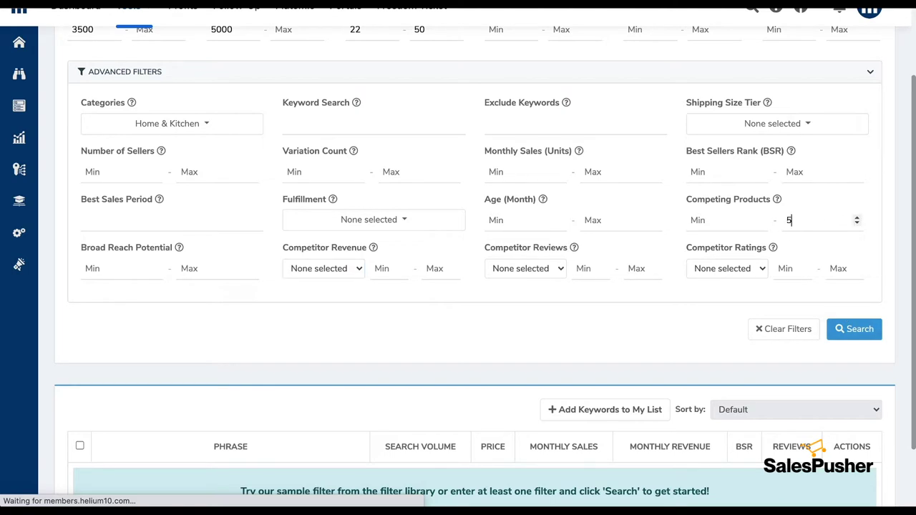
click(863, 333)
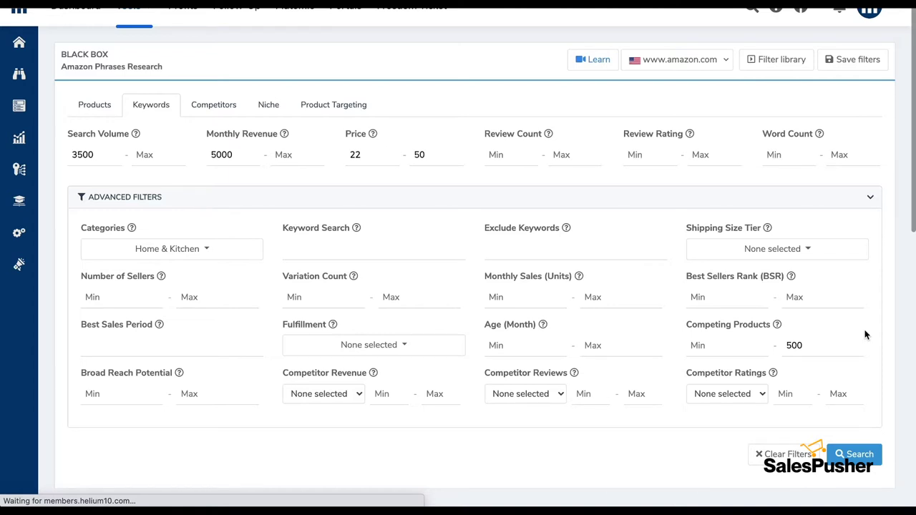
- Browse the 200+ keyword results and open the actions for 'travel steamer for clothes'
scroll(495, 459, down, 6)
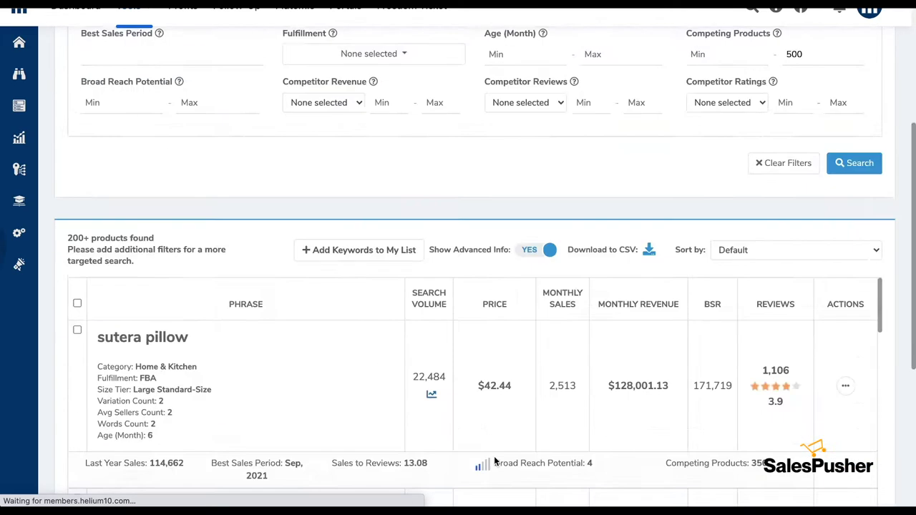
scroll(483, 235, up, 1)
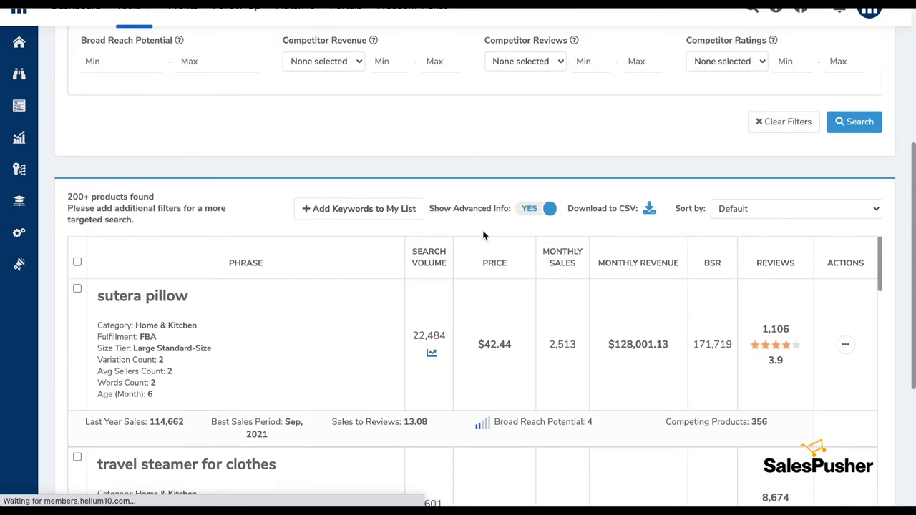
scroll(483, 235, down, 1)
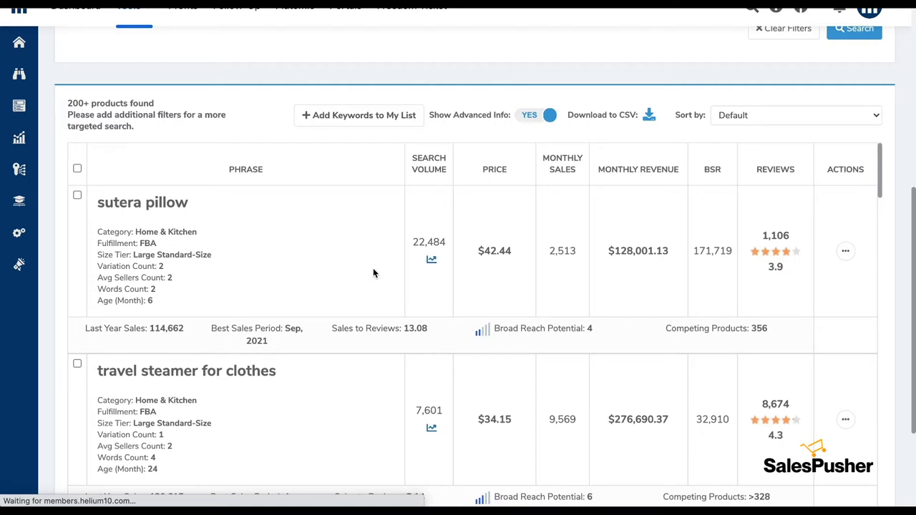
scroll(373, 272, down, 2)
scroll(373, 273, down, 1)
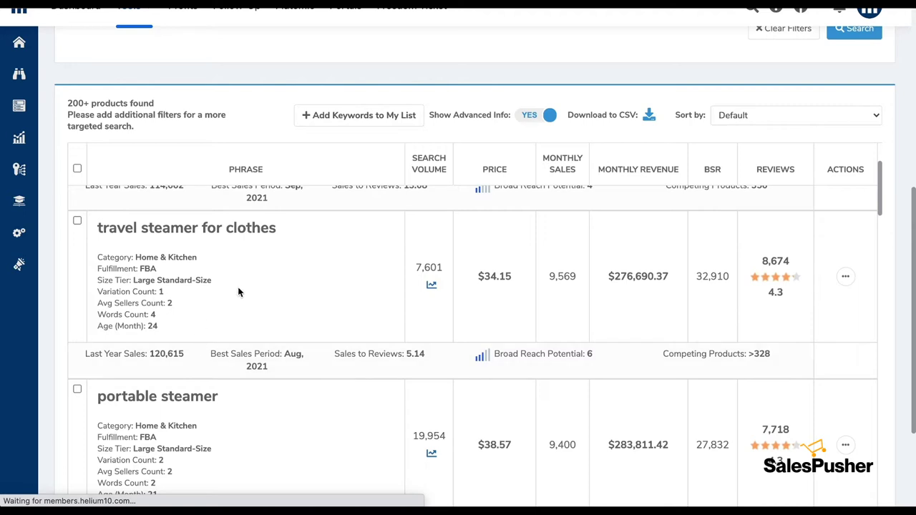
click(846, 277)
- View 'travel steamer for clothes' on Amazon and scroll through the handheld steamer listings
click(812, 304)
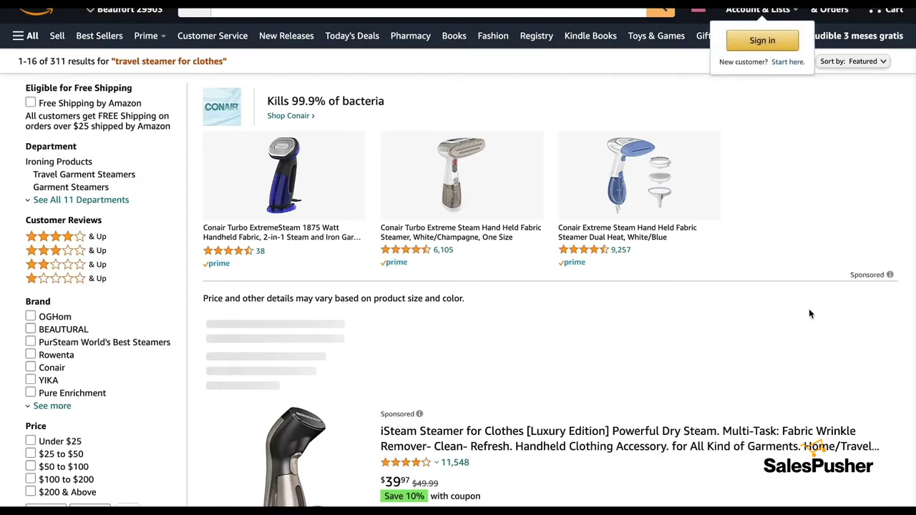
scroll(809, 313, down, 5)
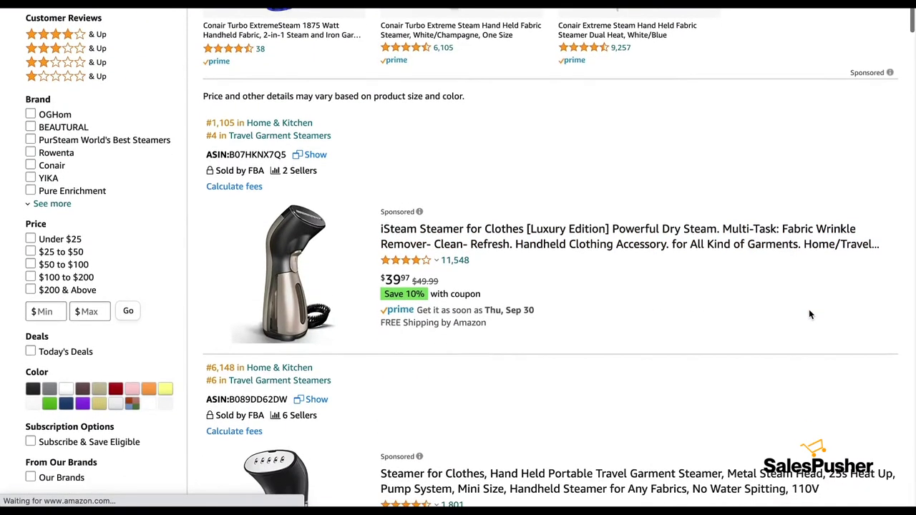
scroll(809, 314, down, 5)
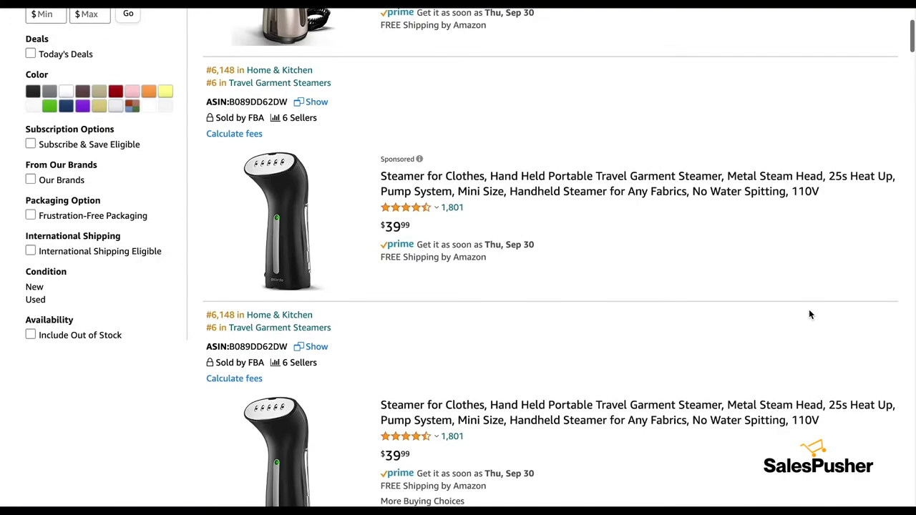
scroll(810, 314, down, 9)
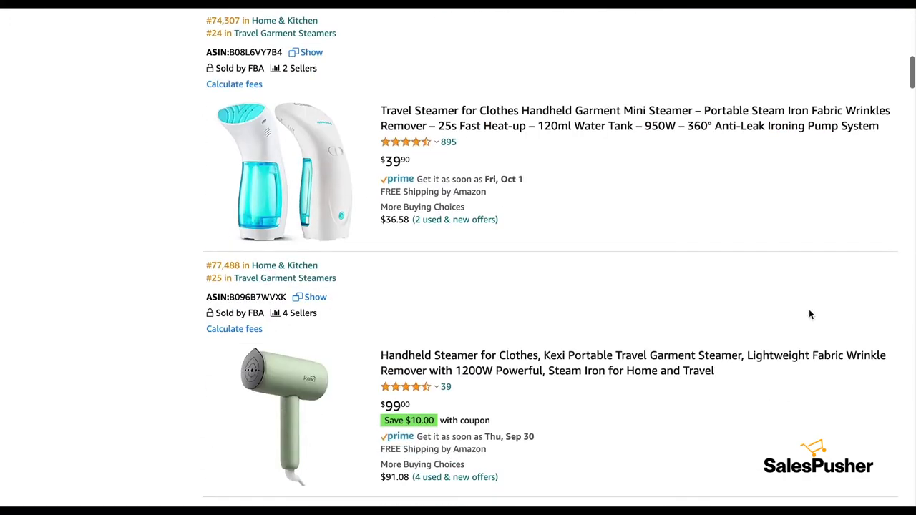
scroll(810, 313, down, 9)
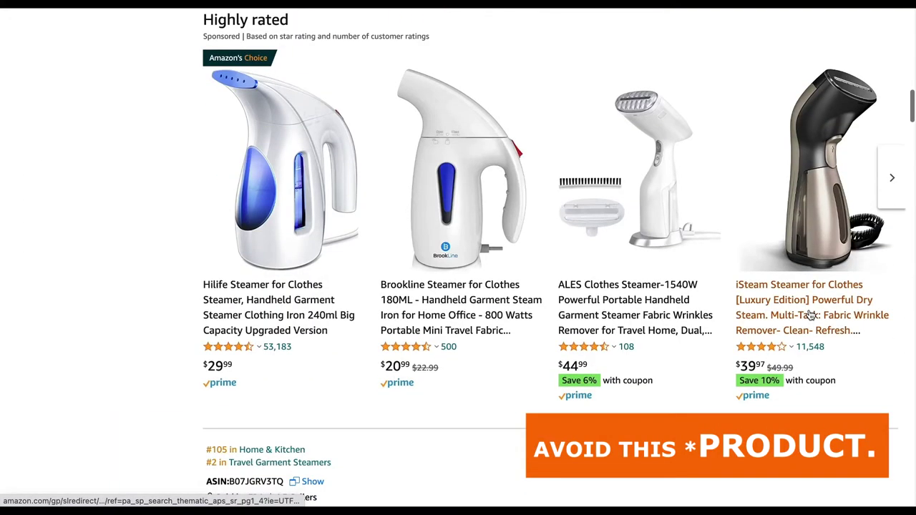
scroll(810, 314, down, 5)
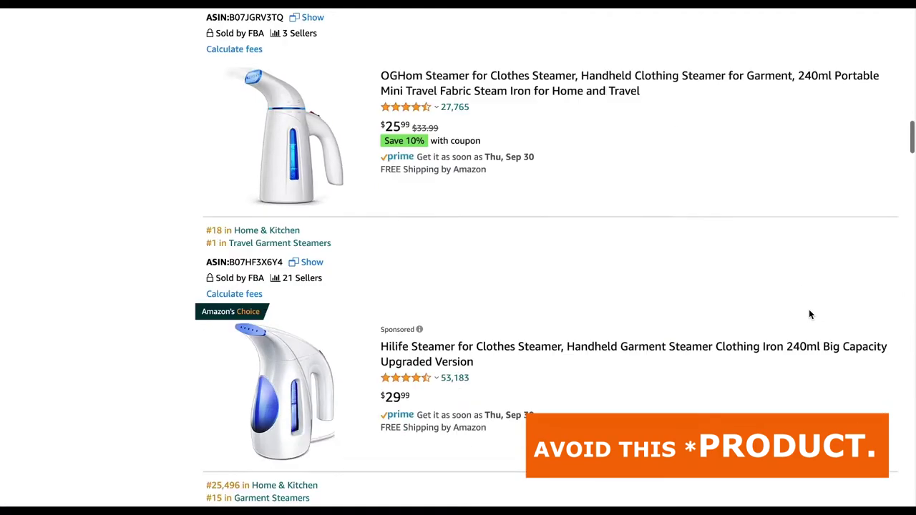
scroll(810, 315, down, 5)
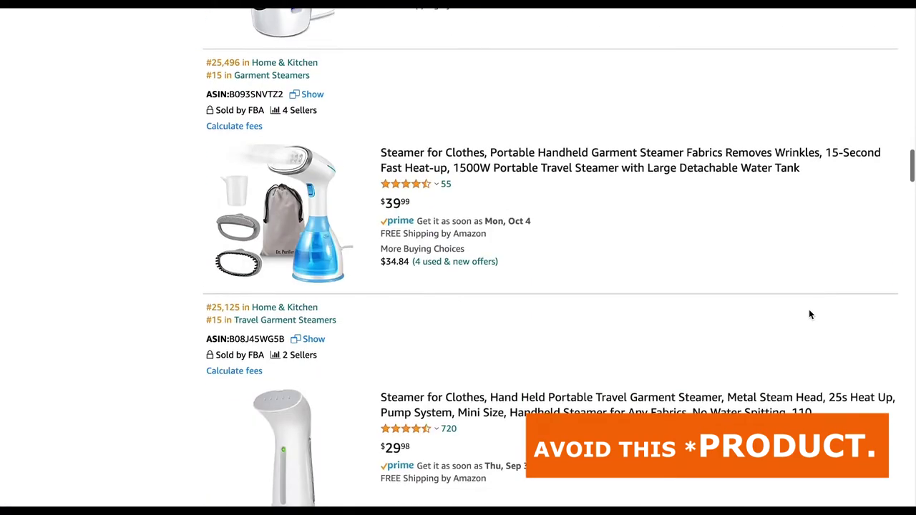
scroll(810, 313, up, 4)
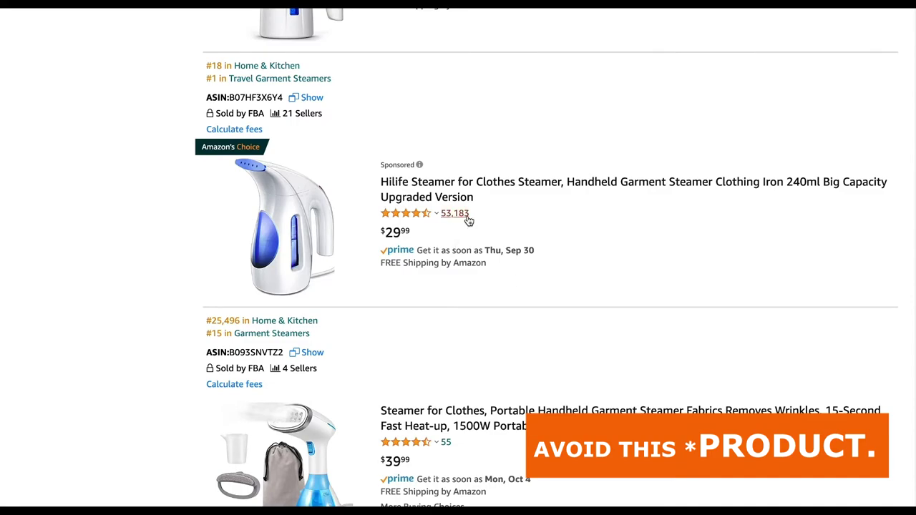
scroll(480, 211, up, 6)
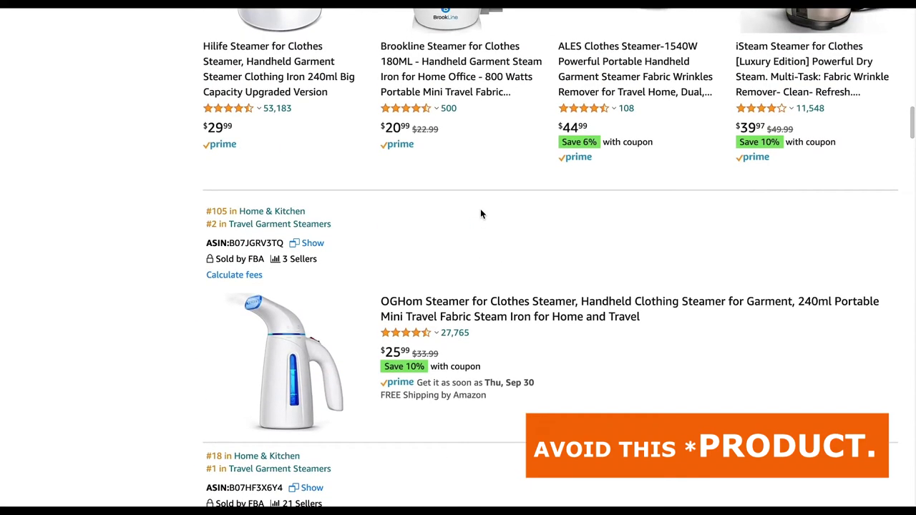
scroll(389, 204, up, 10)
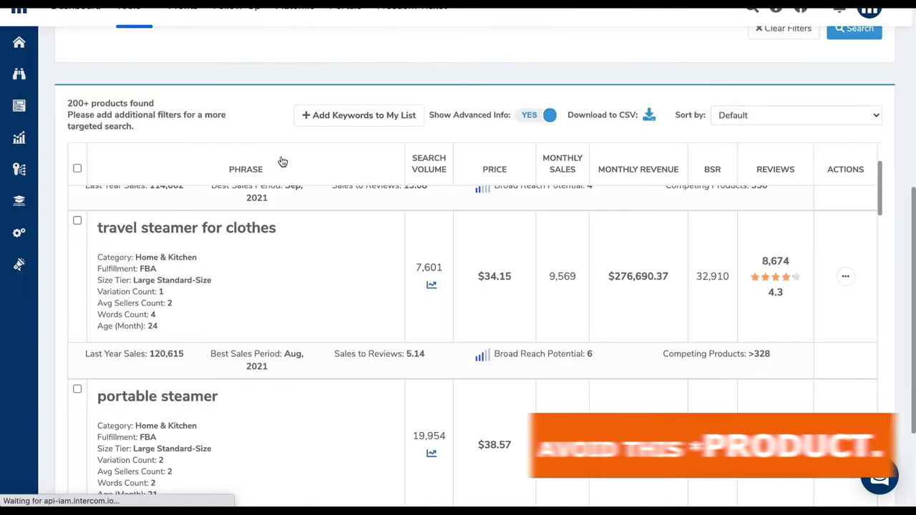
scroll(344, 274, up, 10)
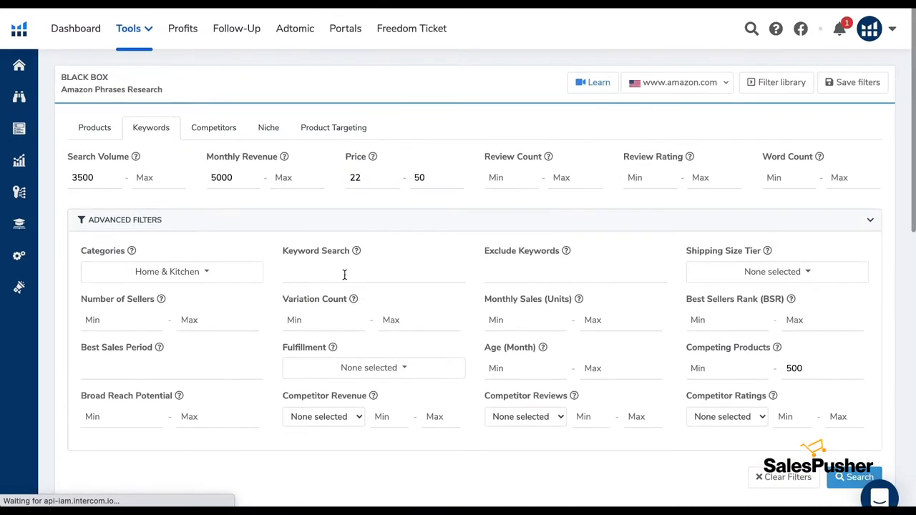
- Set Review Count Max to 500 and rerun the keyword search, getting 45 phrases
scroll(344, 274, down, 1)
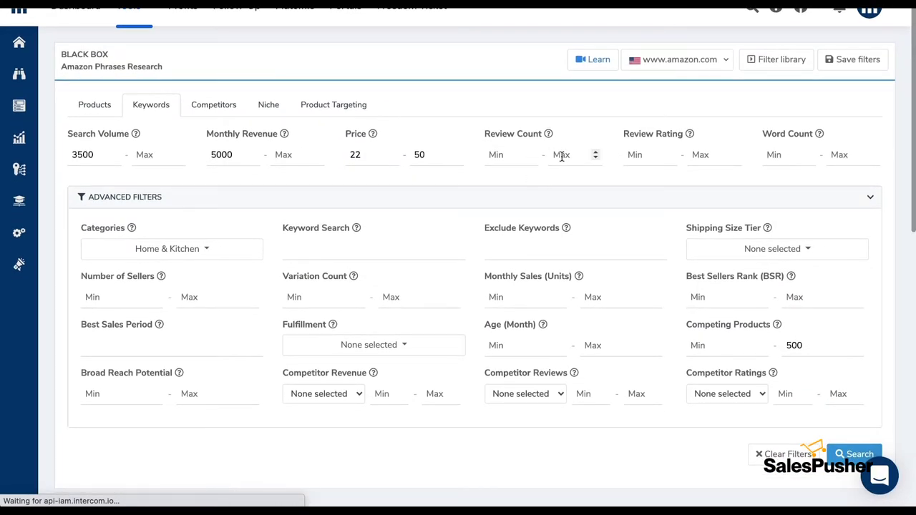
text(500)
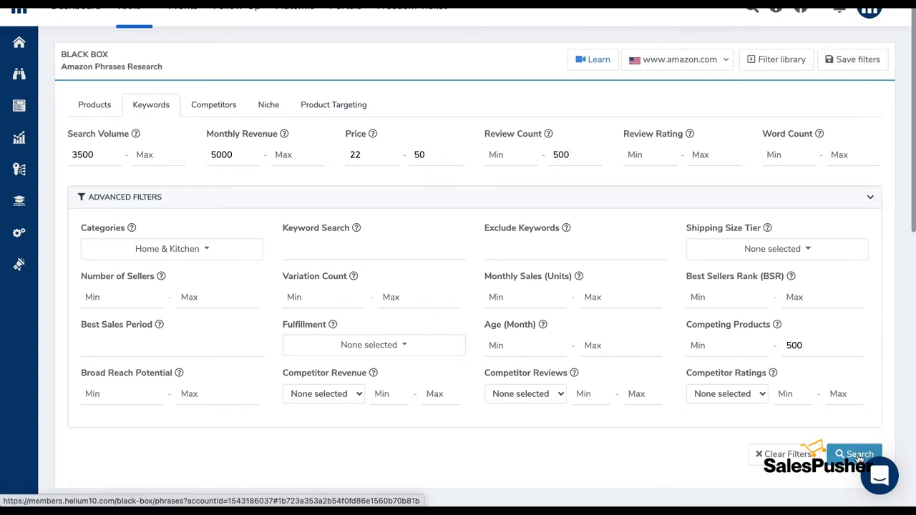
click(865, 456)
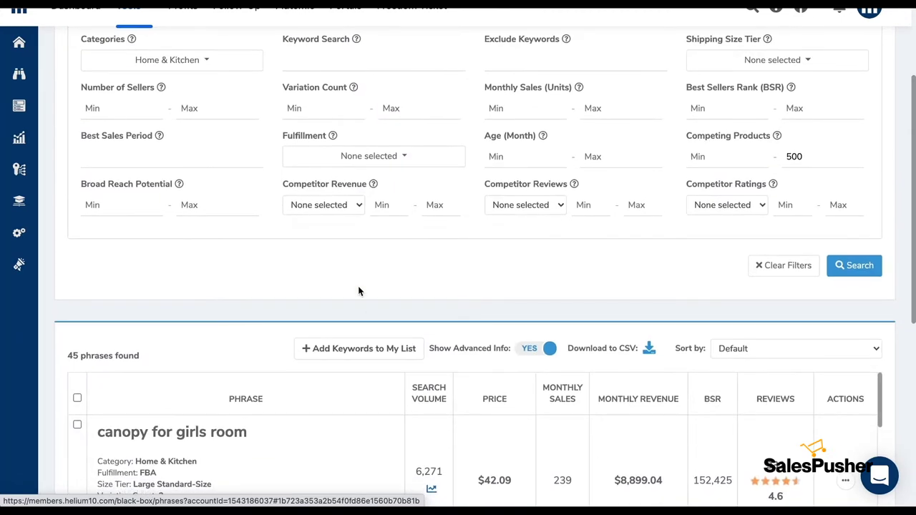
- View the 'canopy for girls room' keyword on Amazon, showing 488 results
scroll(359, 291, down, 2)
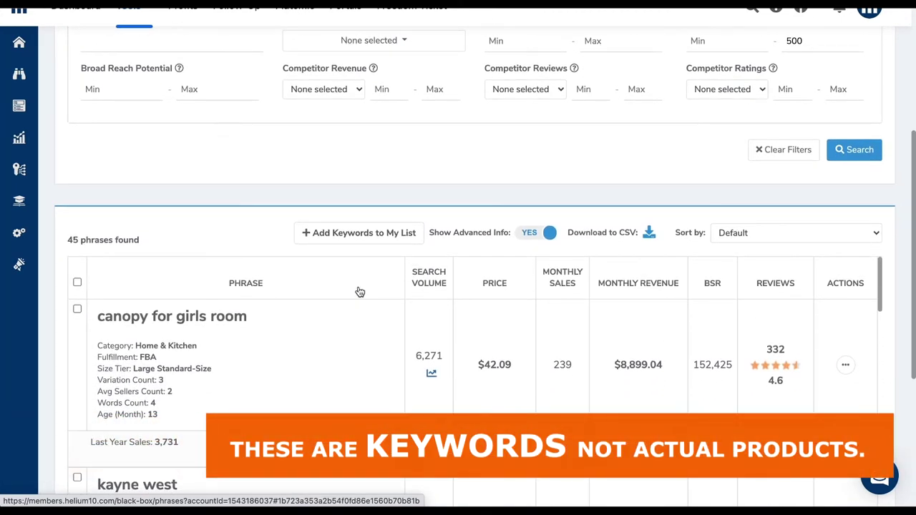
scroll(286, 341, down, 1)
scroll(285, 341, up, 1)
click(845, 366)
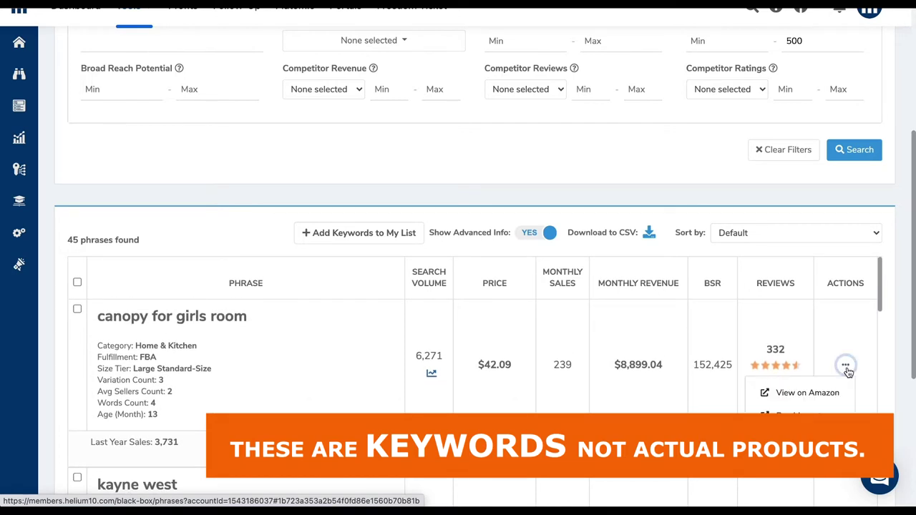
click(820, 392)
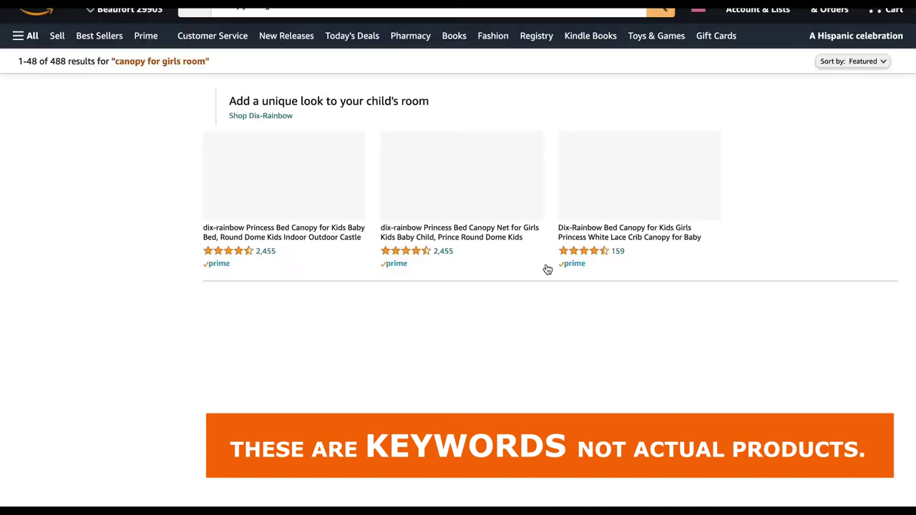
- Scroll through Amazon's 'canopy for girls room' listings to review their prices
scroll(685, 292, down, 3)
scroll(685, 292, down, 8)
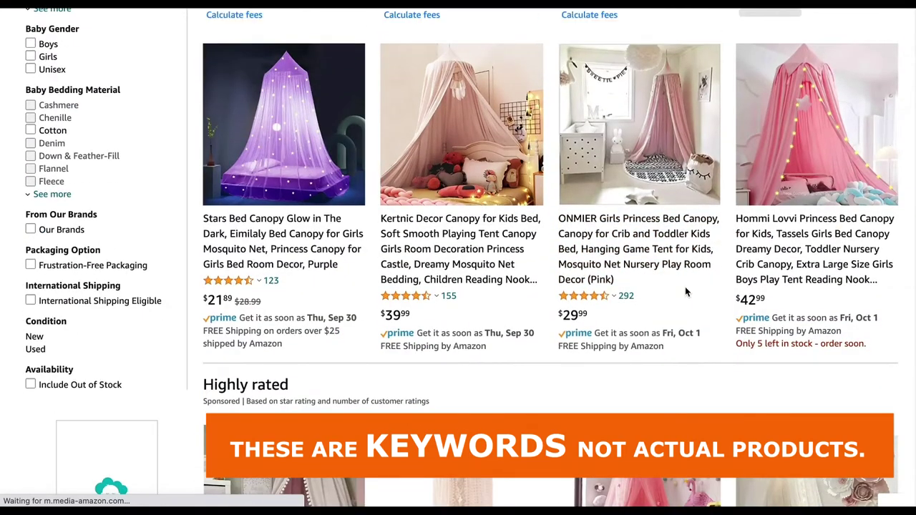
scroll(684, 292, down, 3)
scroll(685, 292, down, 2)
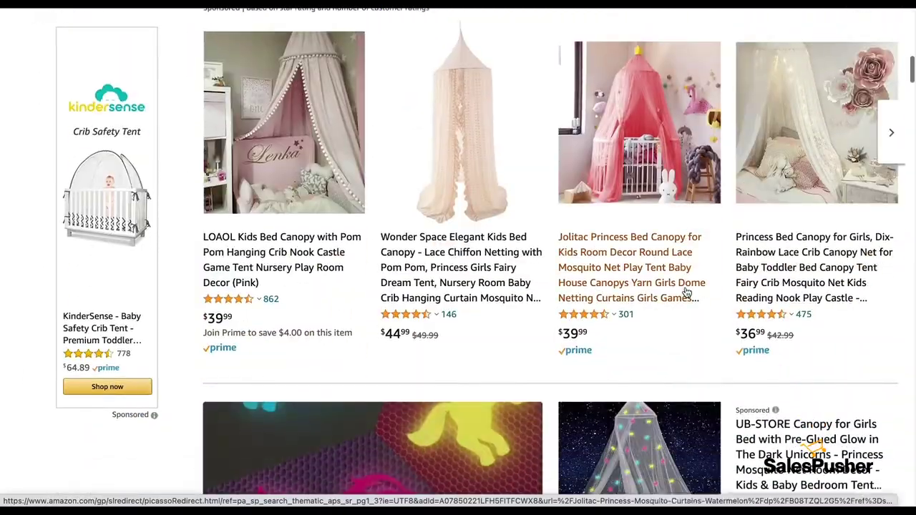
scroll(684, 291, up, 6)
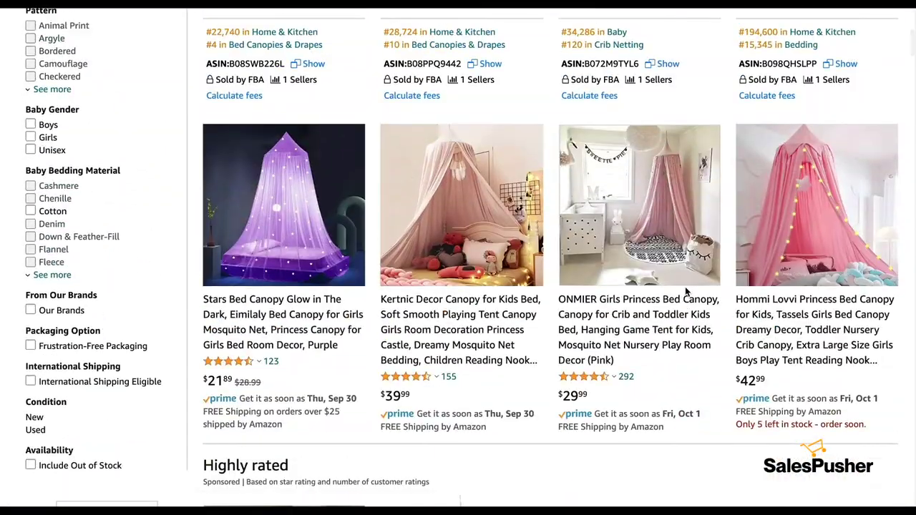
scroll(684, 291, up, 7)
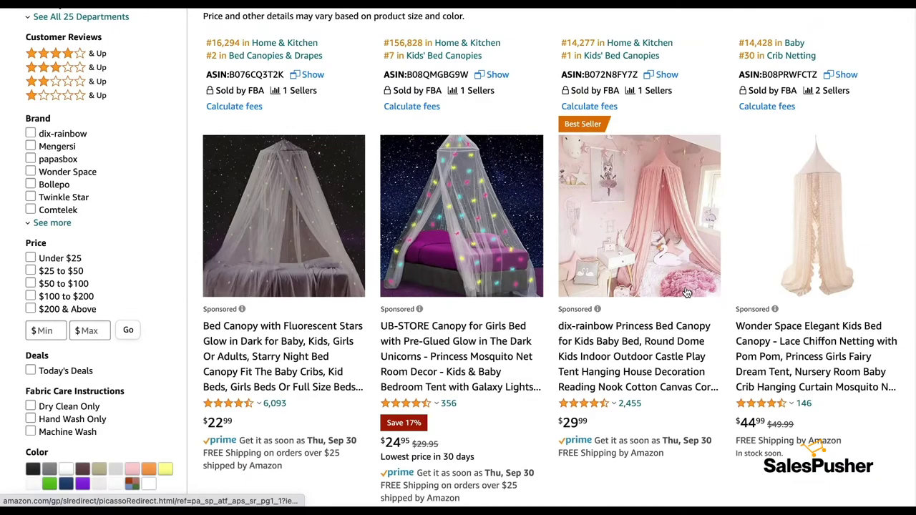
scroll(685, 292, up, 2)
scroll(685, 292, down, 3)
scroll(684, 292, down, 1)
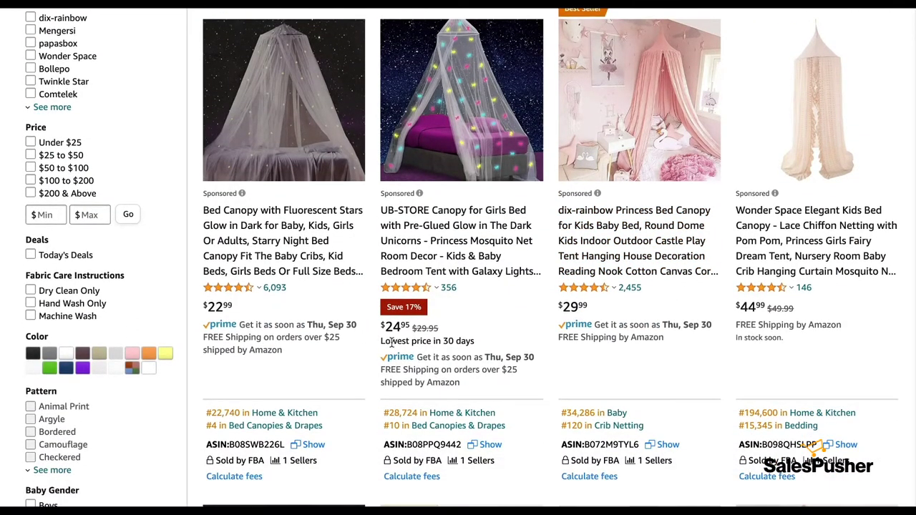
scroll(635, 318, down, 7)
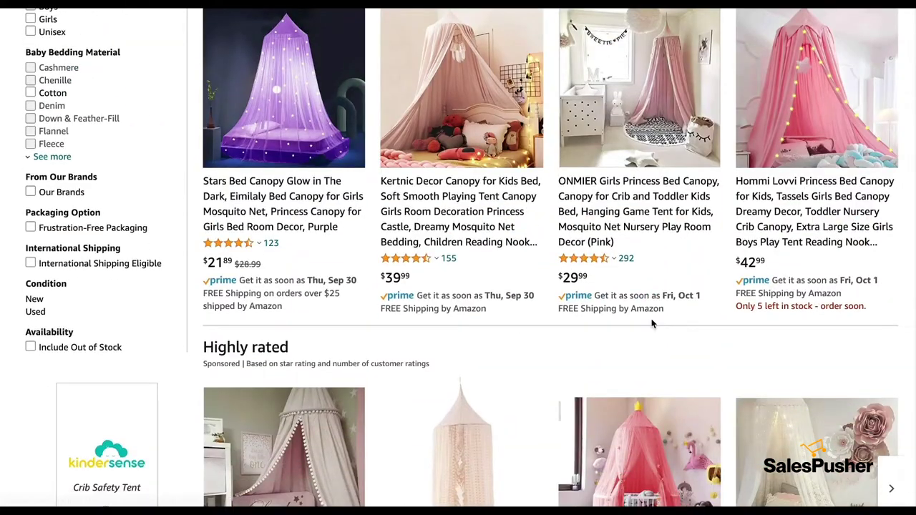
scroll(653, 324, down, 4)
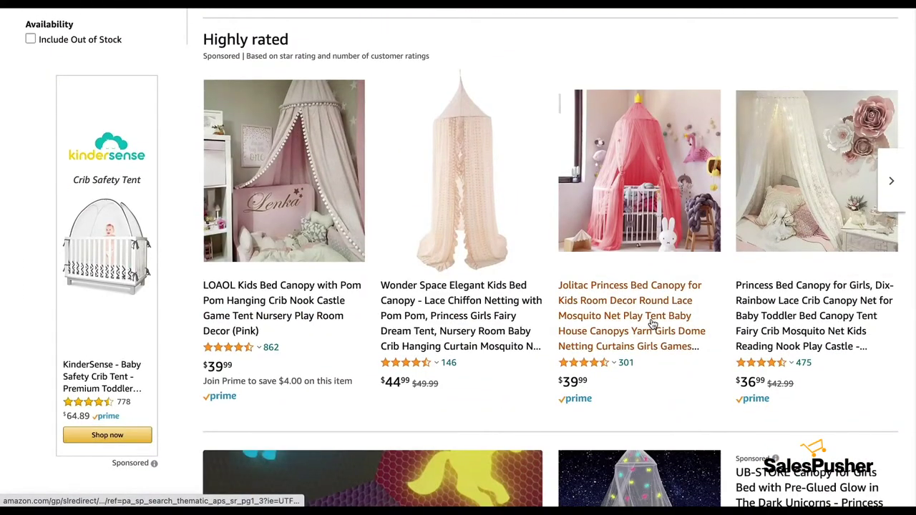
scroll(652, 324, down, 8)
scroll(652, 324, down, 6)
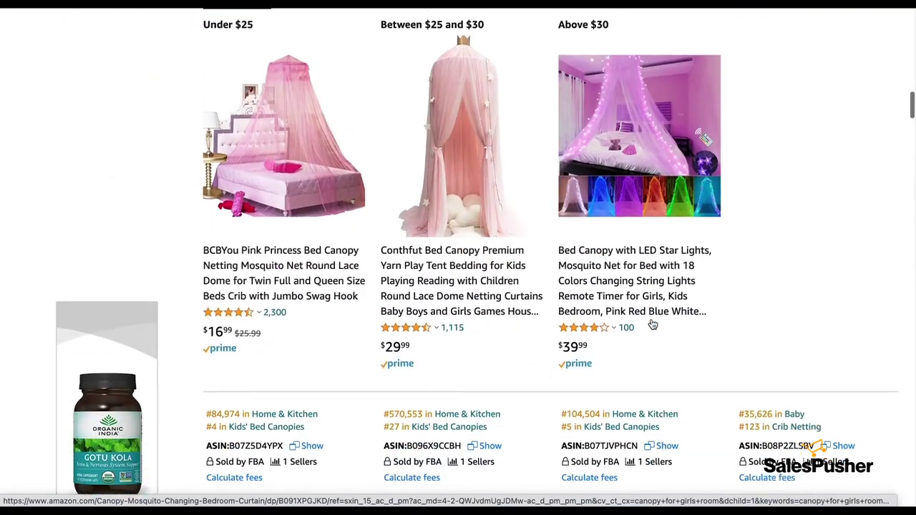
scroll(652, 324, down, 2)
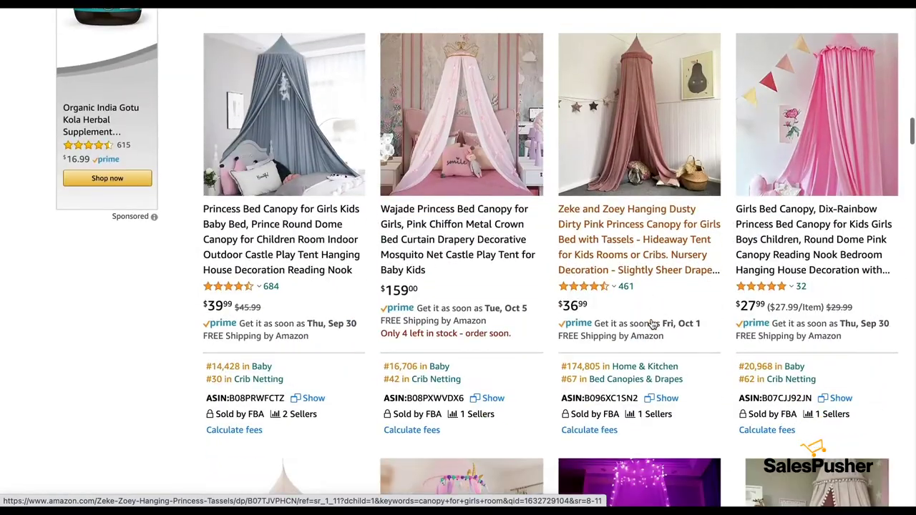
scroll(651, 318, down, 3)
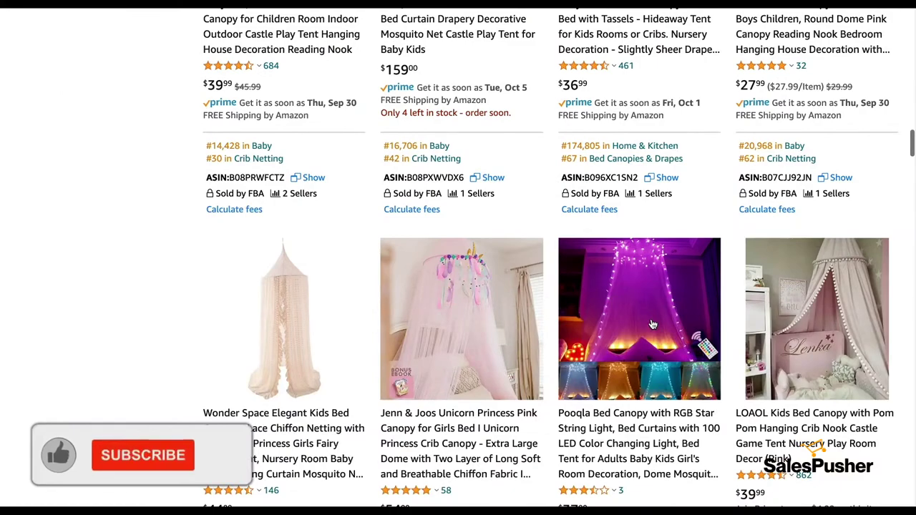
scroll(713, 335, down, 2)
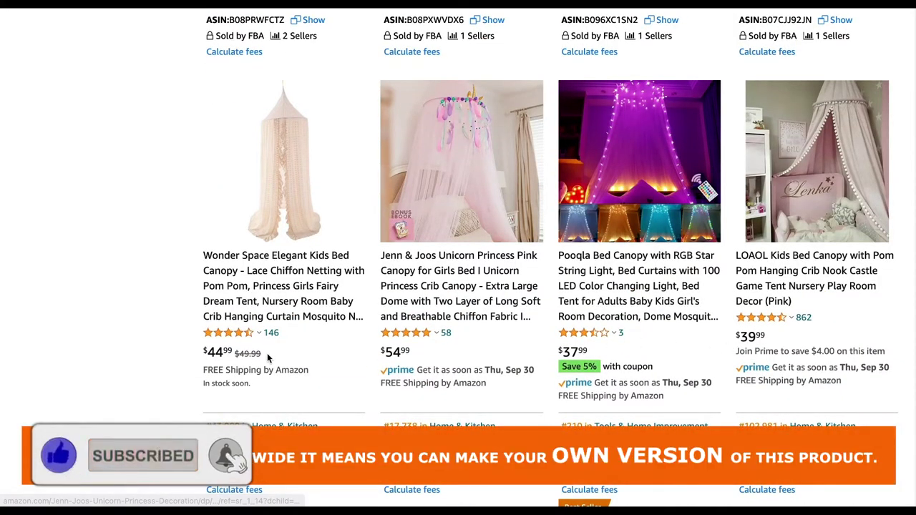
scroll(266, 353, down, 6)
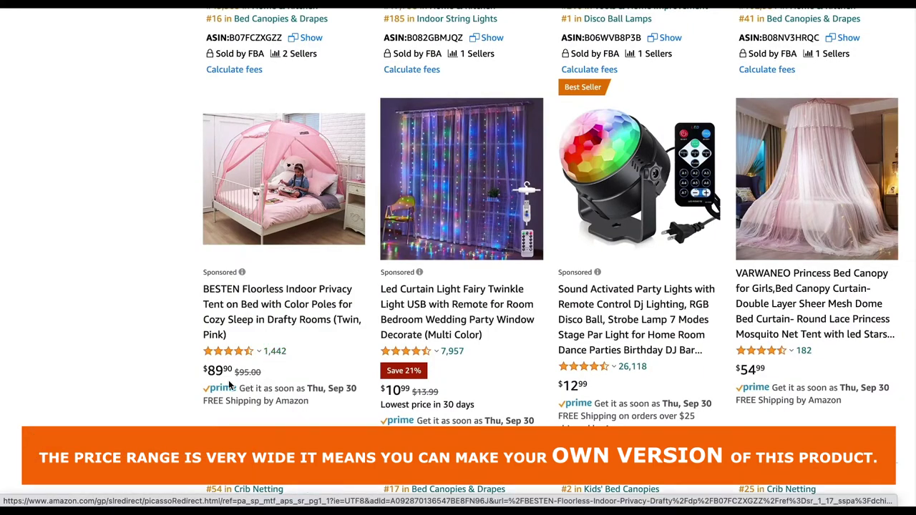
scroll(325, 346, down, 1)
scroll(325, 345, down, 5)
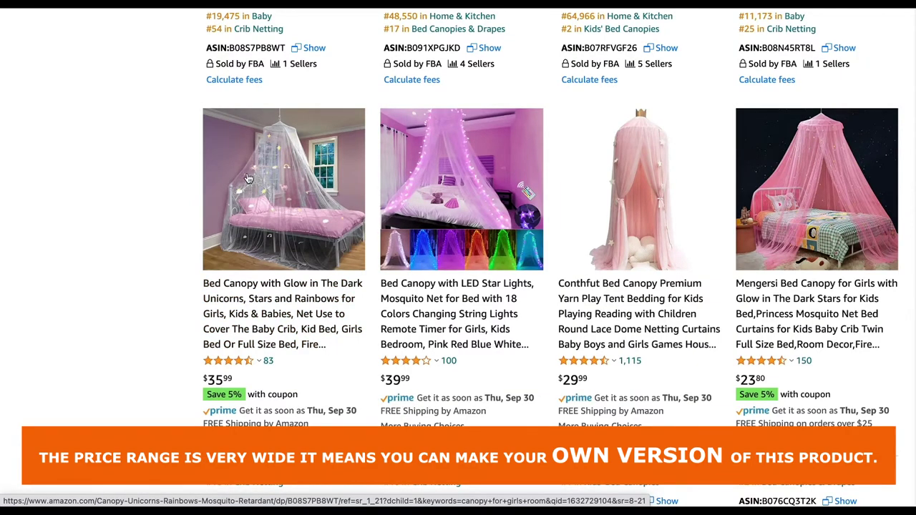
scroll(326, 345, down, 9)
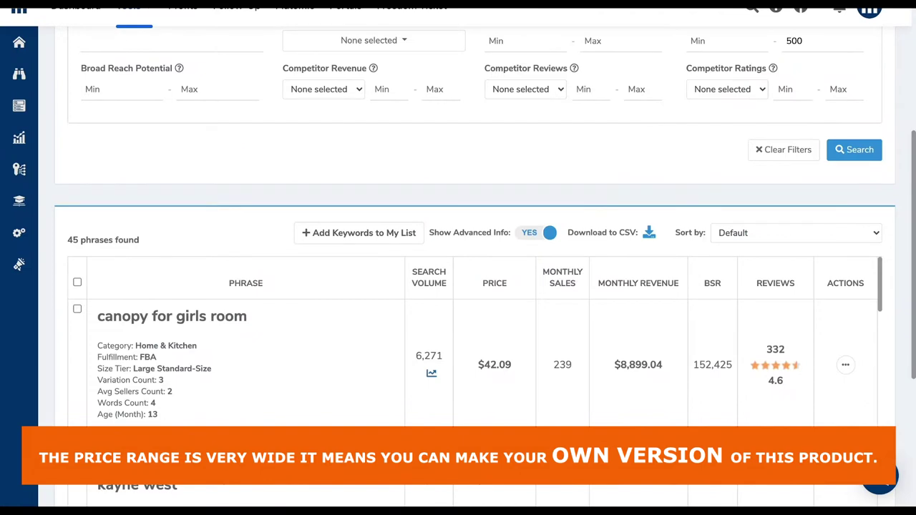
scroll(235, 265, down, 3)
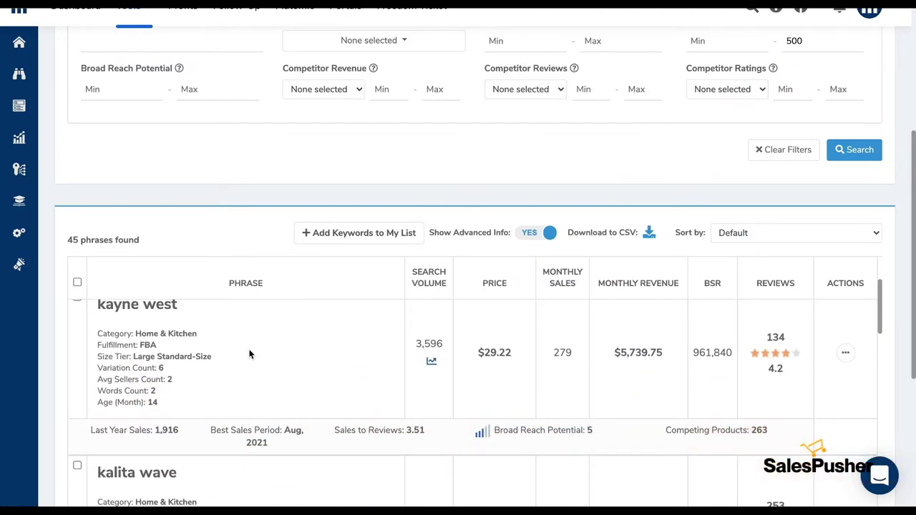